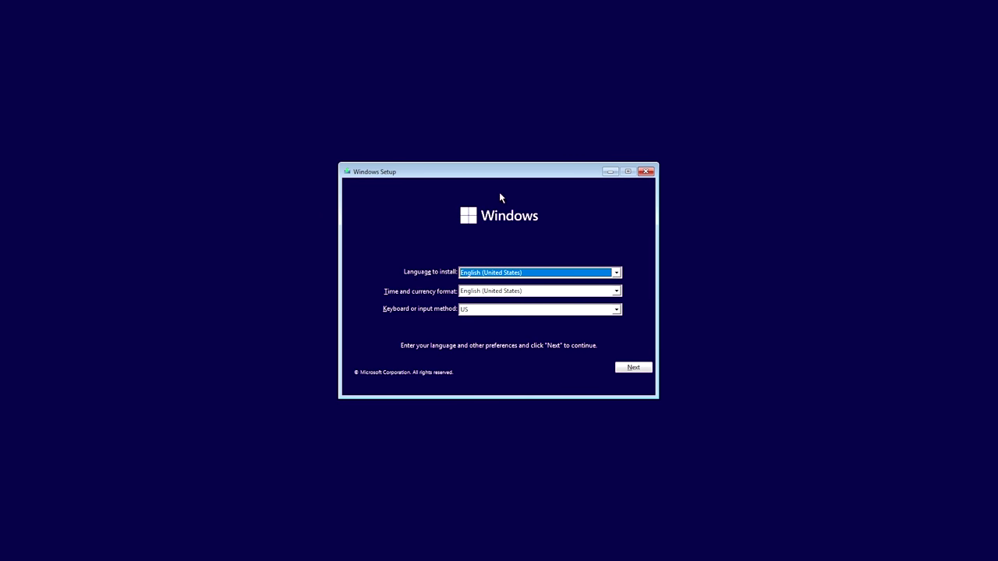
Step: Start the Windows installation with default language settings and no product key
{"action": "left_click", "coordinate": [640, 371]}
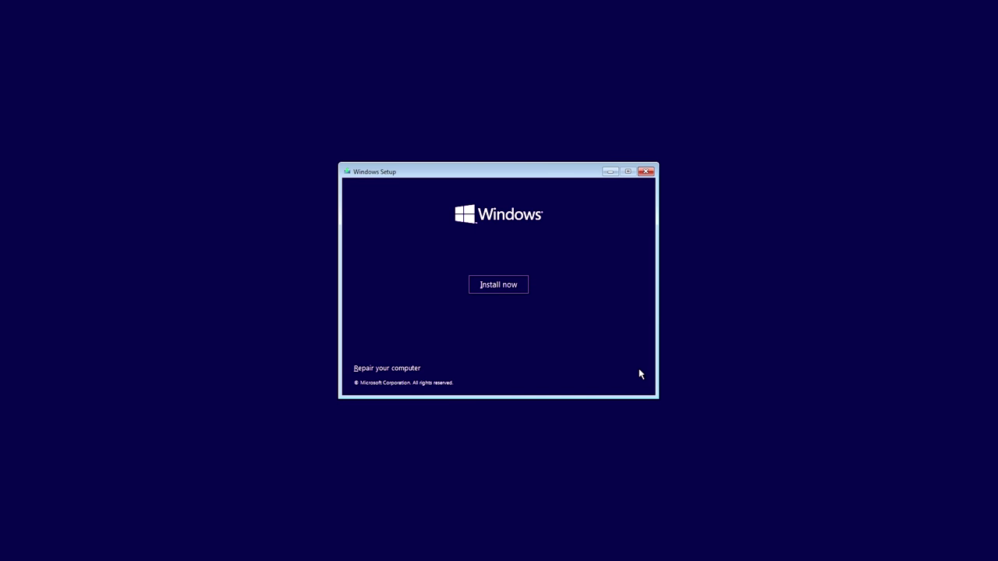
{"action": "left_click", "coordinate": [499, 285]}
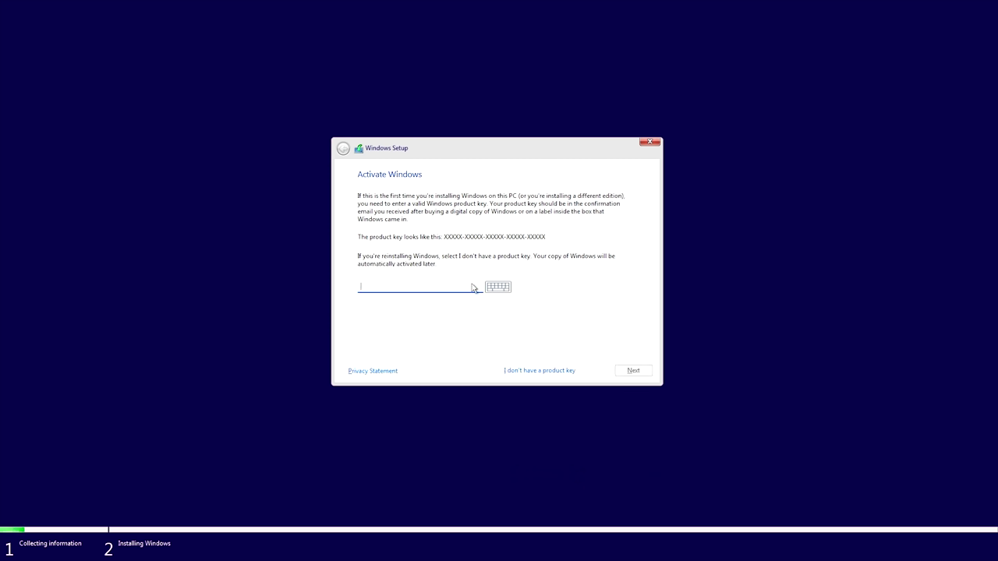
{"action": "left_click", "coordinate": [525, 371]}
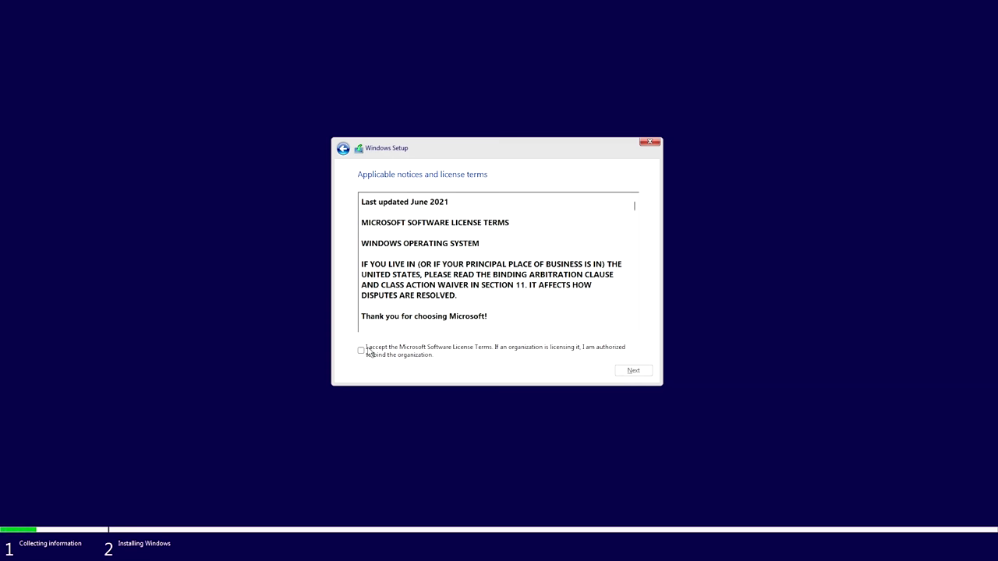
Step: Accept the license terms, choose a custom install, and delete Partitions 4, 3, 2 and 1 on Drive 0
{"action": "left_click", "coordinate": [624, 374]}
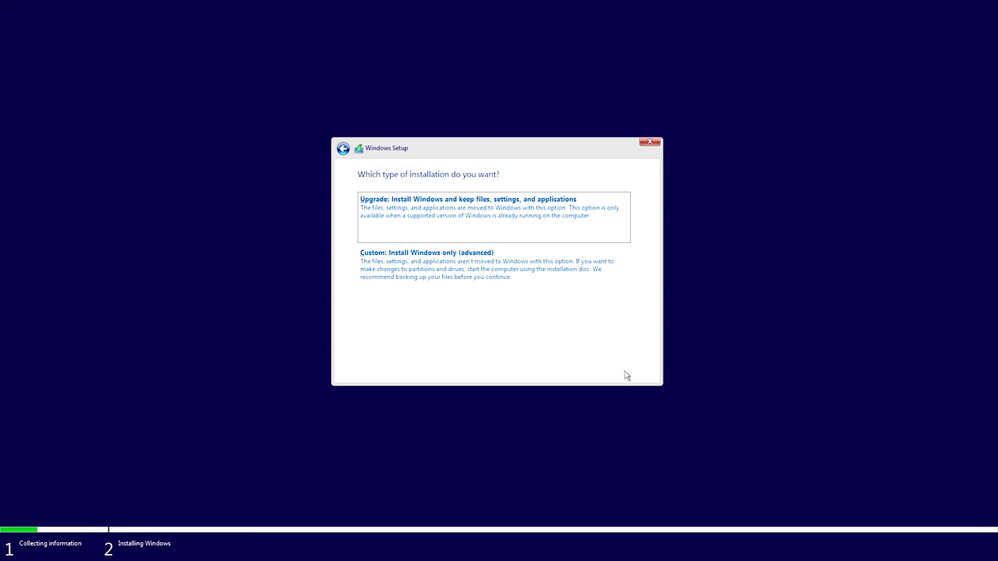
{"action": "left_click", "coordinate": [428, 277]}
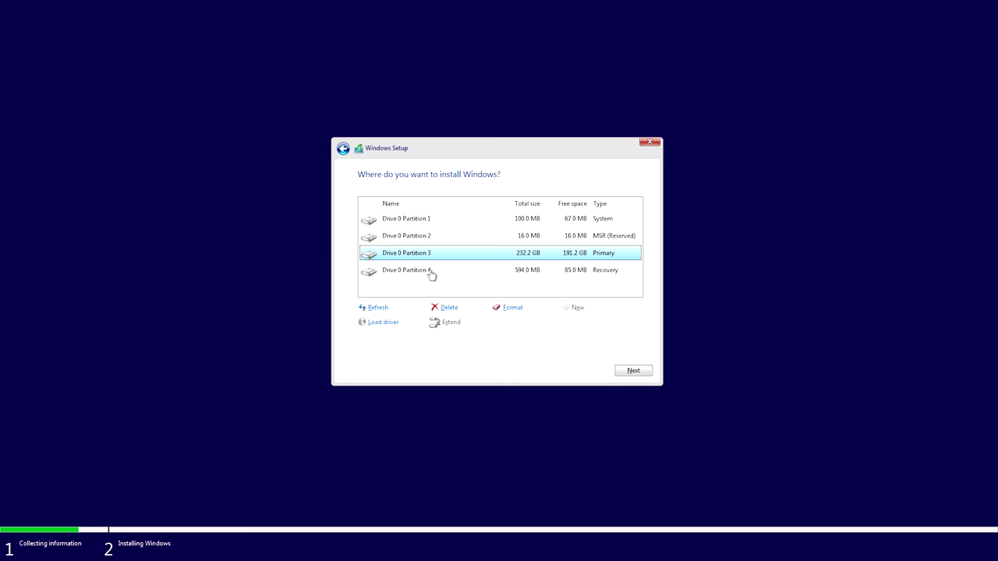
{"action": "left_click", "coordinate": [455, 274]}
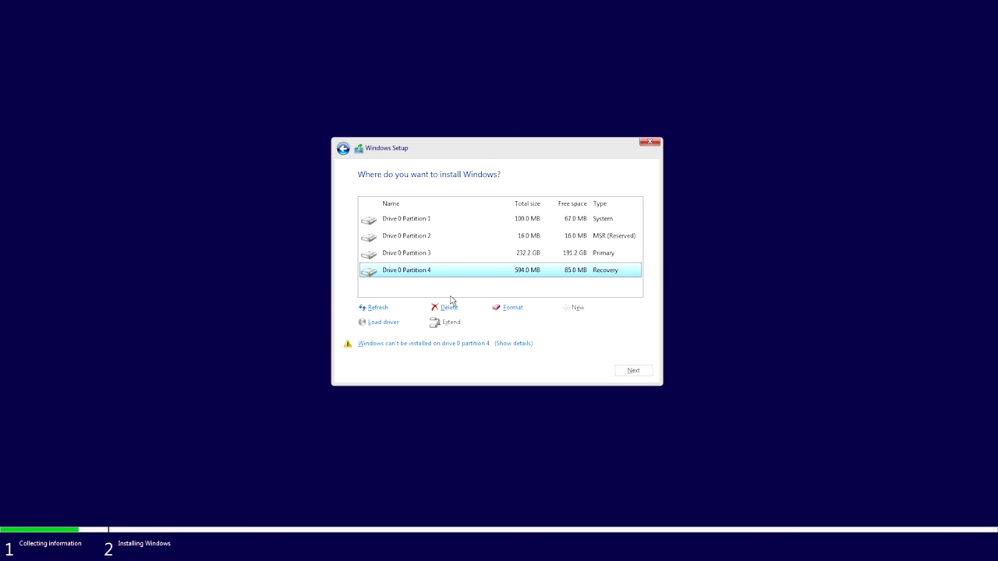
{"action": "left_click", "coordinate": [449, 307]}
{"action": "left_click", "coordinate": [568, 323]}
{"action": "left_click", "coordinate": [427, 258]}
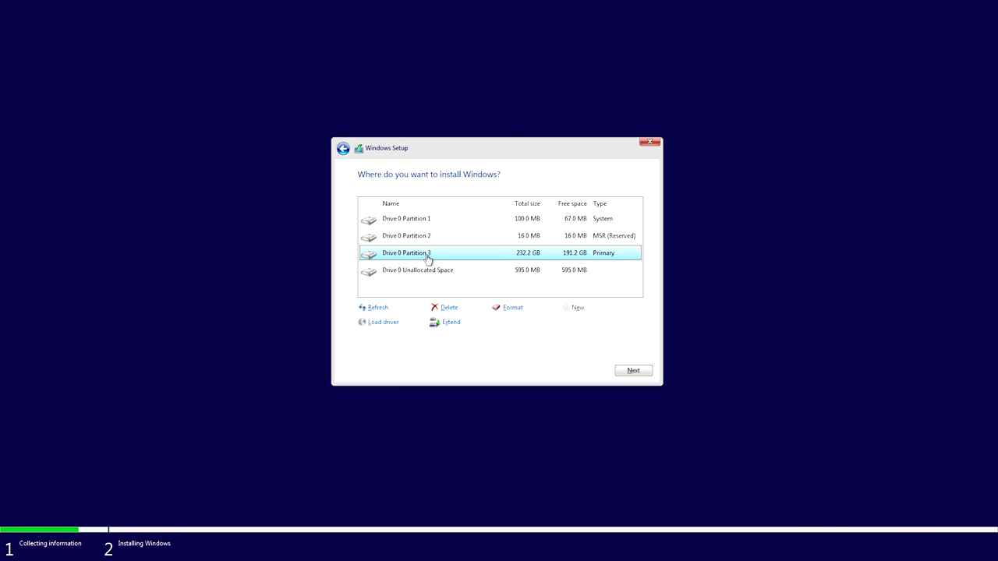
{"action": "left_click", "coordinate": [449, 308]}
{"action": "left_click", "coordinate": [555, 322]}
{"action": "left_click", "coordinate": [419, 241]}
{"action": "left_click", "coordinate": [448, 308]}
{"action": "left_click", "coordinate": [568, 323]}
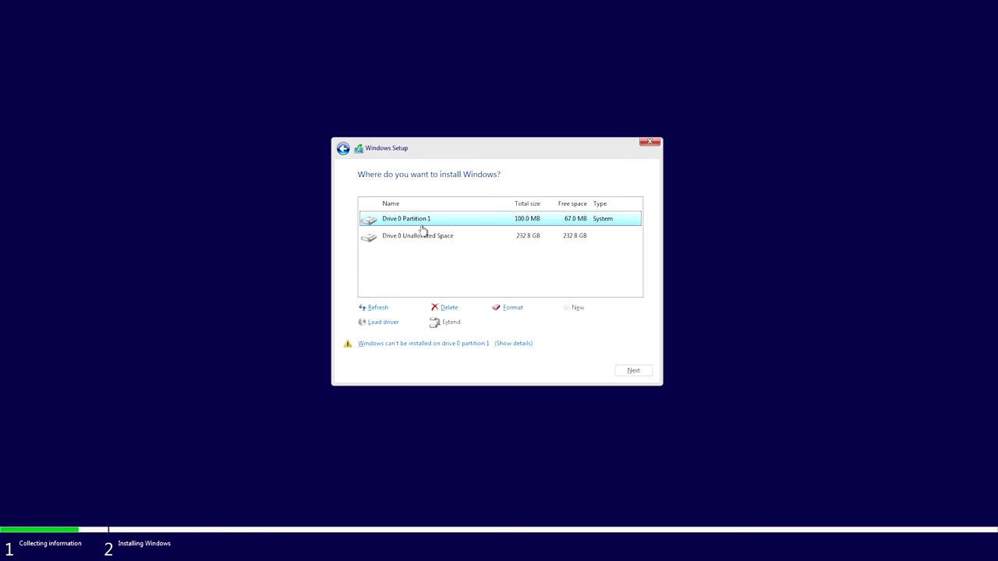
{"action": "left_click", "coordinate": [449, 307]}
{"action": "left_click", "coordinate": [556, 323]}
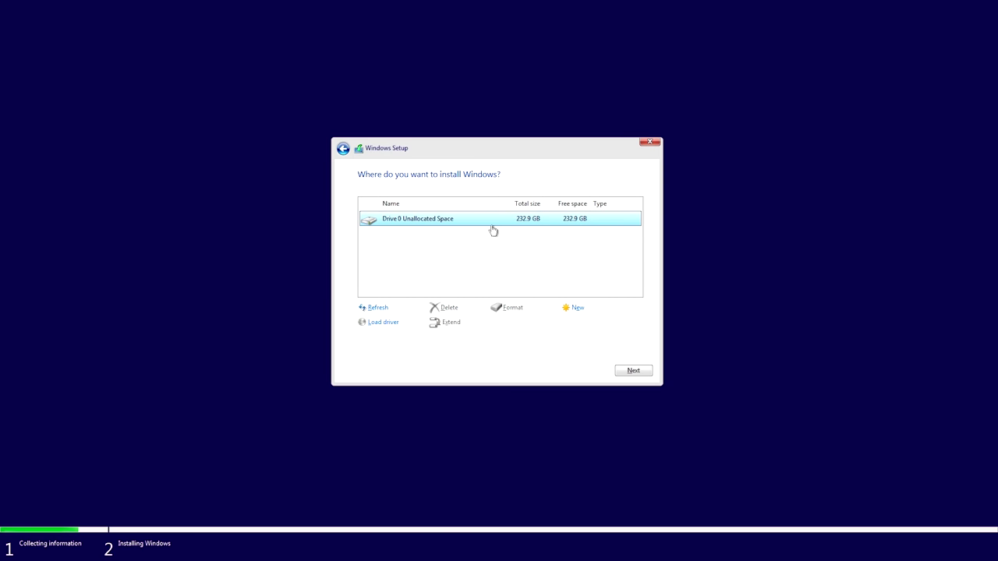
Step: Create one full-size partition, format Partition 3, and install Windows on it
{"action": "left_click", "coordinate": [582, 310]}
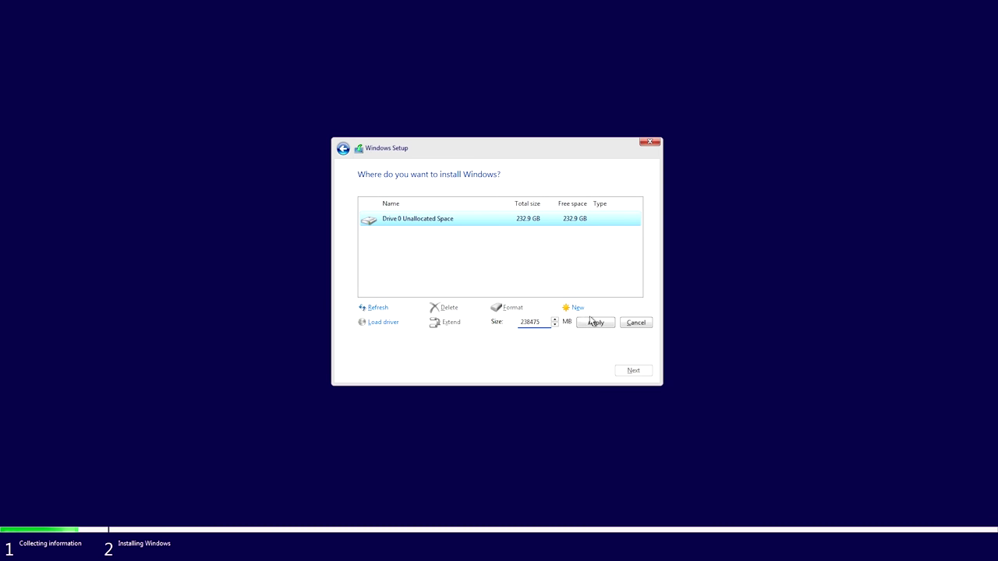
{"action": "left_click", "coordinate": [594, 323]}
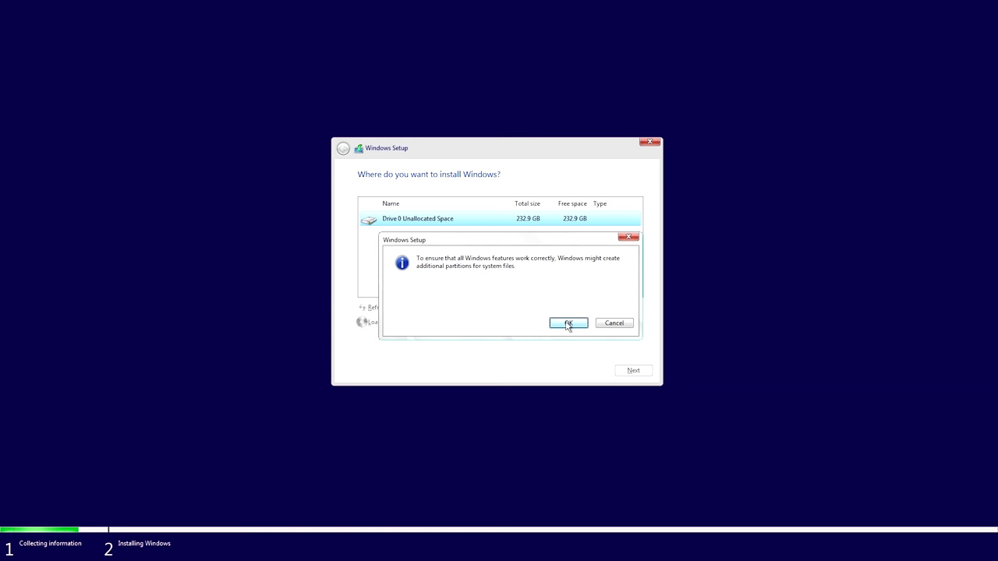
{"action": "left_click", "coordinate": [568, 323]}
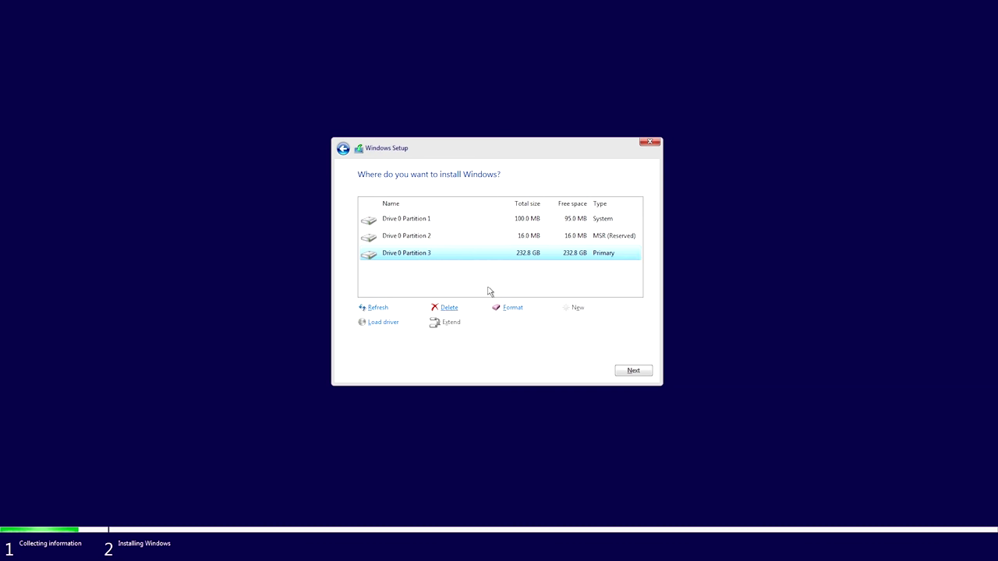
{"action": "left_click", "coordinate": [510, 307]}
{"action": "left_click", "coordinate": [568, 323]}
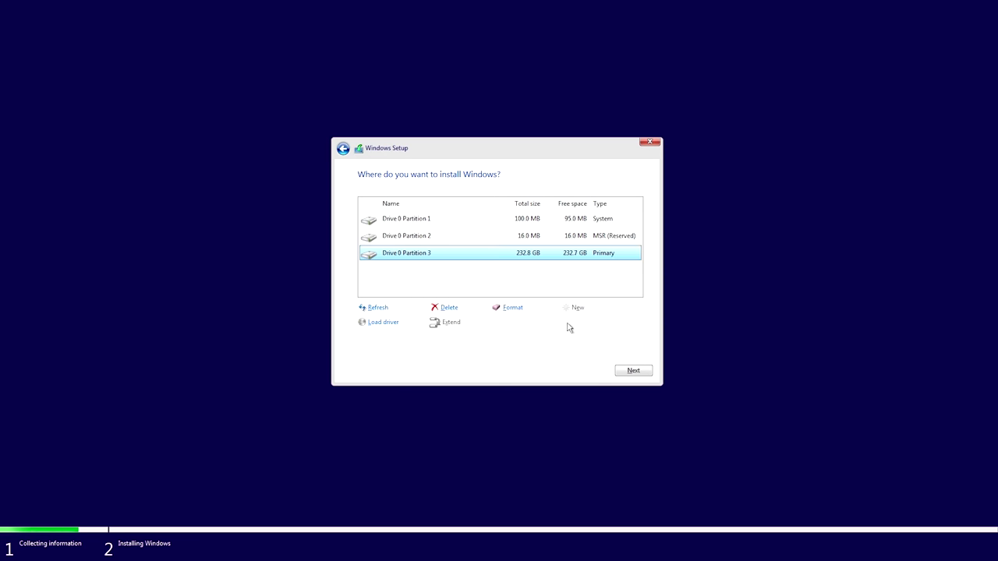
{"action": "left_click", "coordinate": [632, 371]}
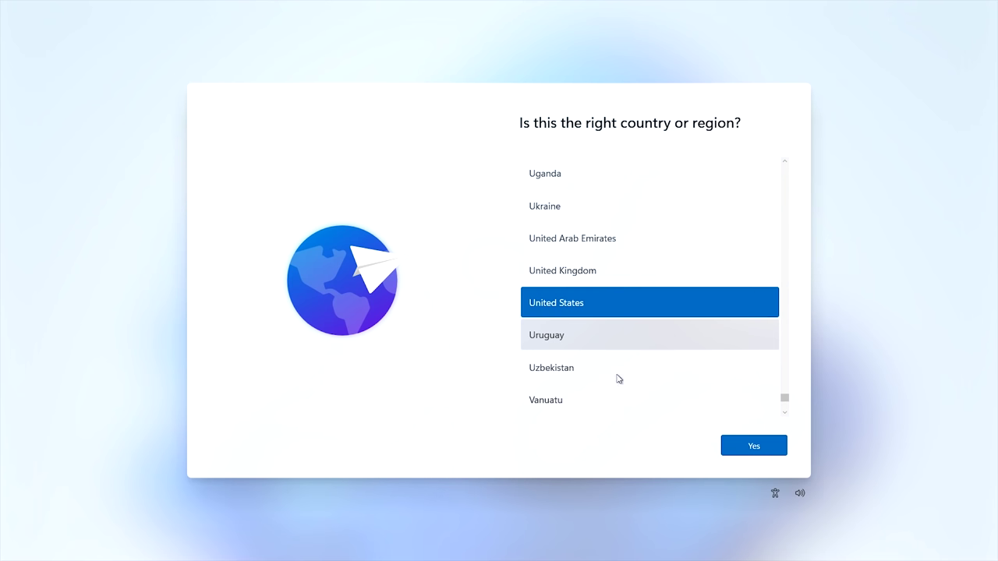
Step: Confirm United States as the region and US as the keyboard, with no second layout
{"action": "left_click", "coordinate": [755, 446]}
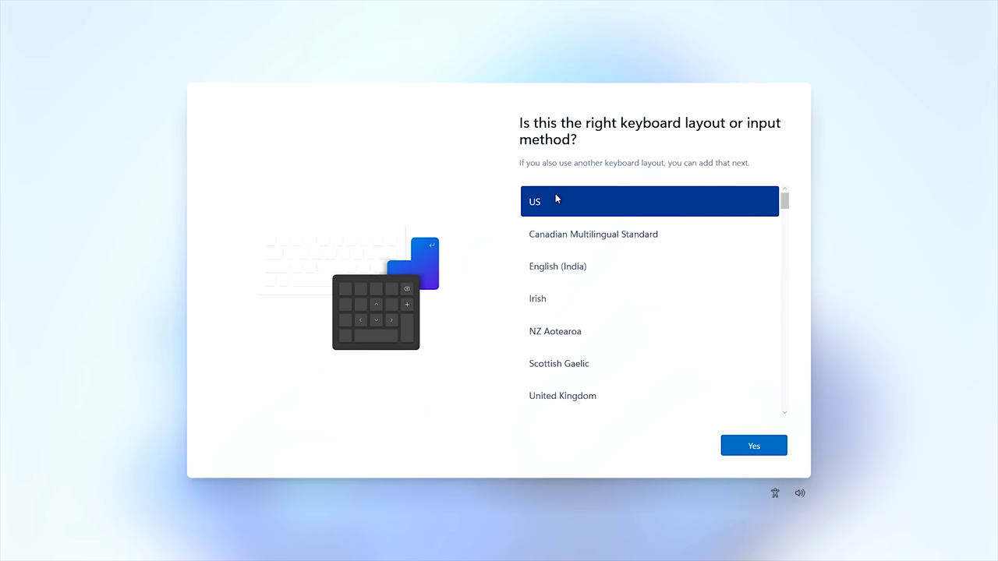
{"action": "left_click", "coordinate": [753, 446]}
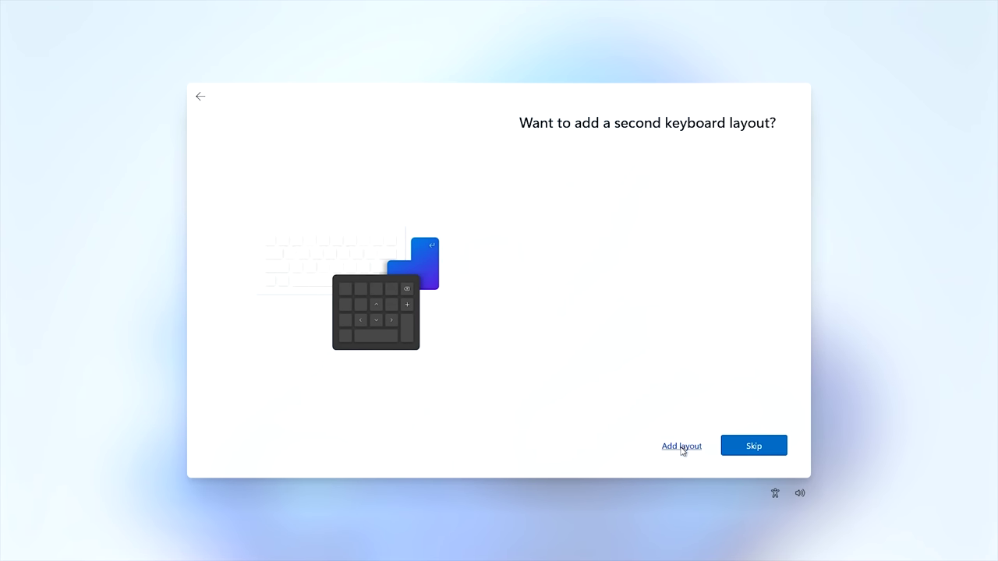
{"action": "left_click", "coordinate": [753, 448]}
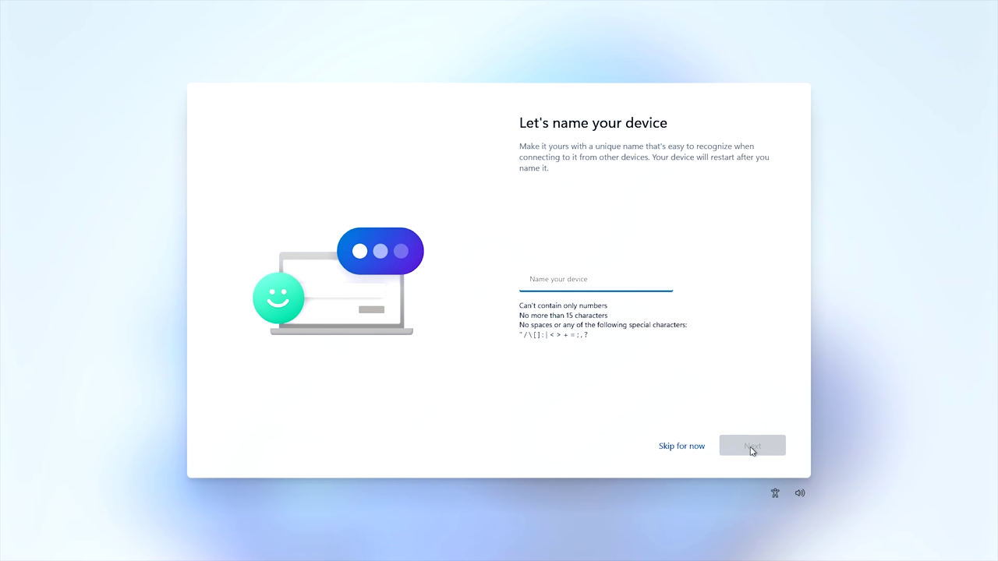
Step: Enter a name for the device and continue to the user name page
{"action": "type", "text": "c"}
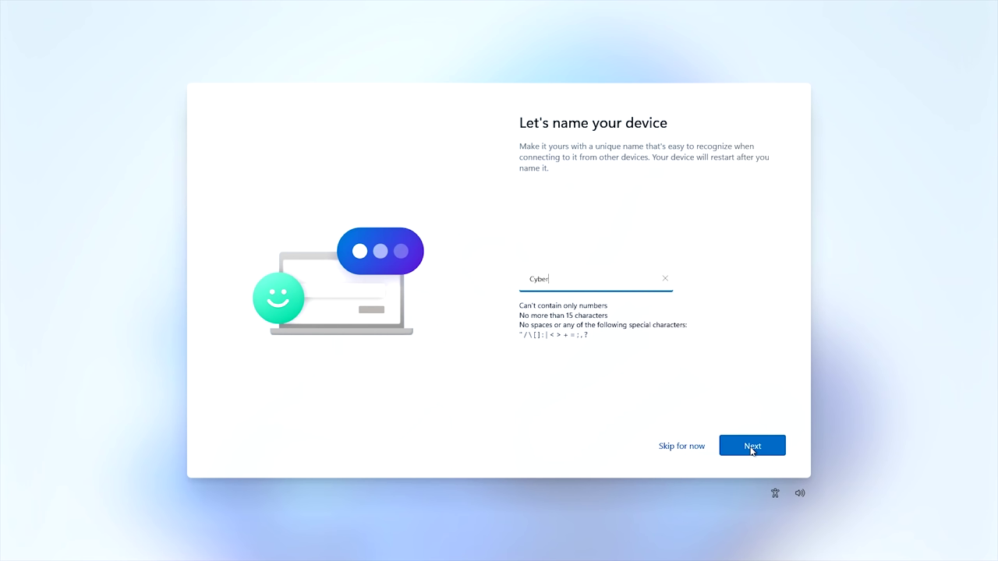
{"action": "left_click", "coordinate": [743, 451]}
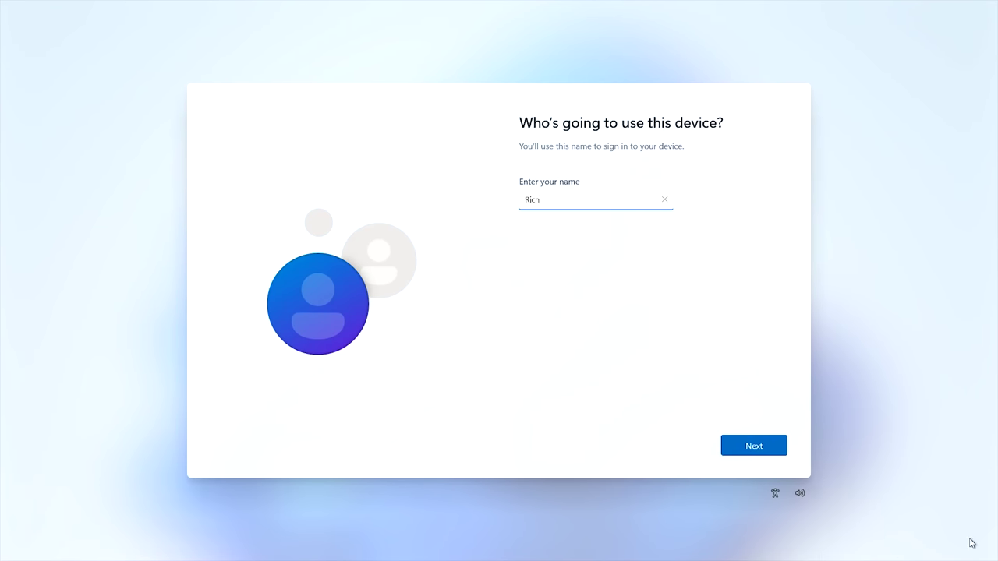
Step: Confirm the user name, leave the password empty, and accept the default privacy settings
{"action": "left_click", "coordinate": [766, 446]}
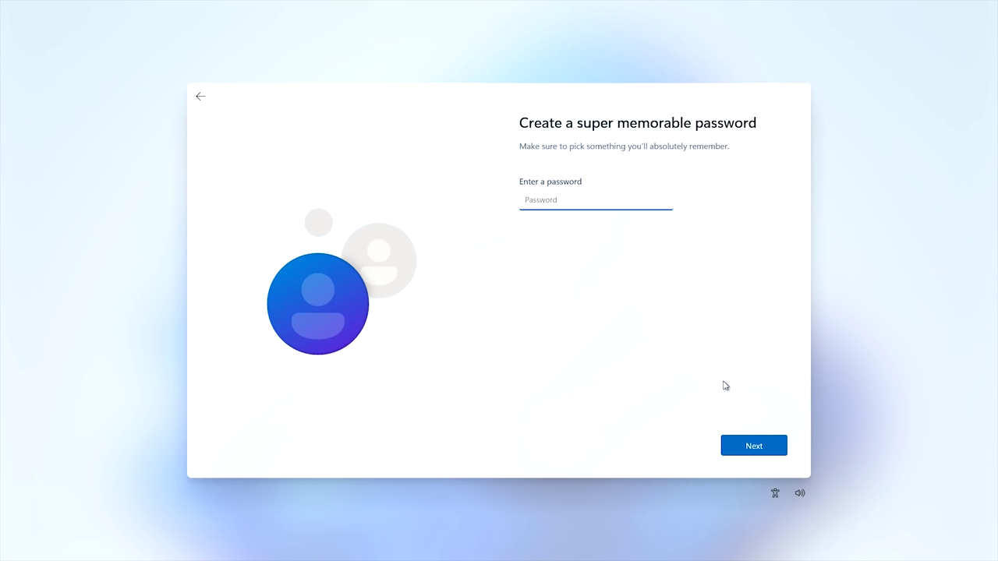
{"action": "left_click", "coordinate": [757, 448]}
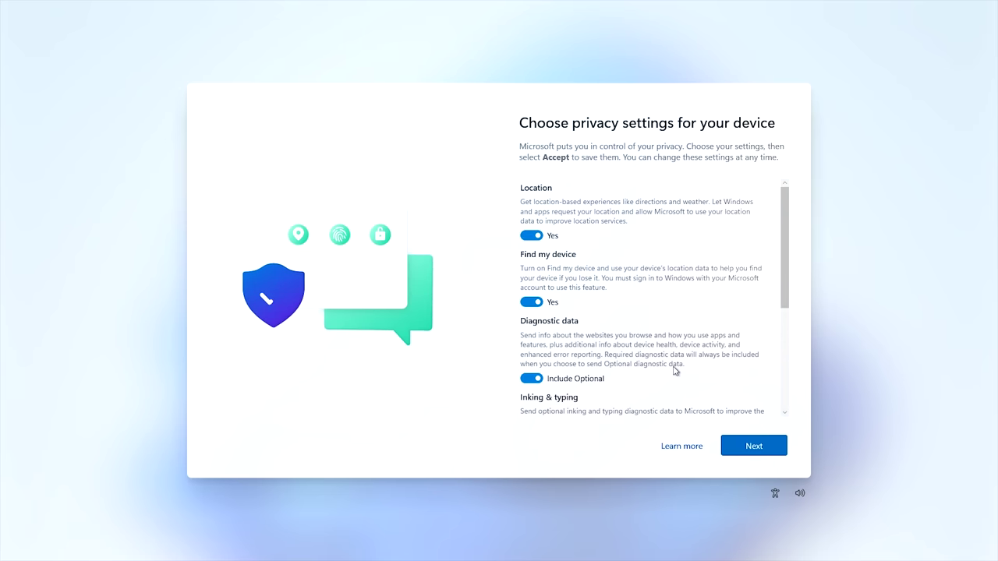
{"action": "scroll", "coordinate": [624, 280], "scroll_direction": "down", "scroll_amount": 5}
{"action": "scroll", "coordinate": [628, 289], "scroll_direction": "up", "scroll_amount": 5}
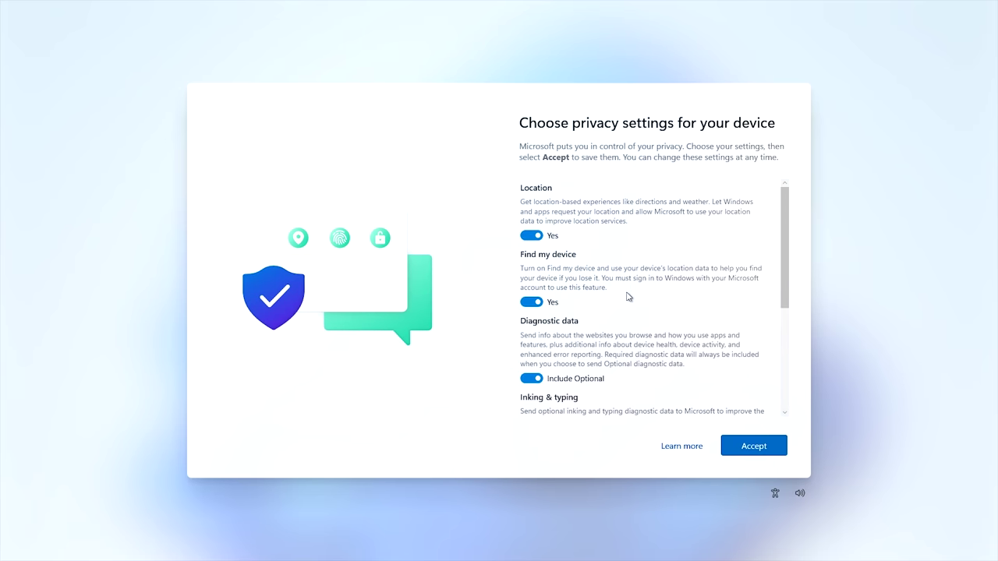
{"action": "left_click", "coordinate": [753, 448]}
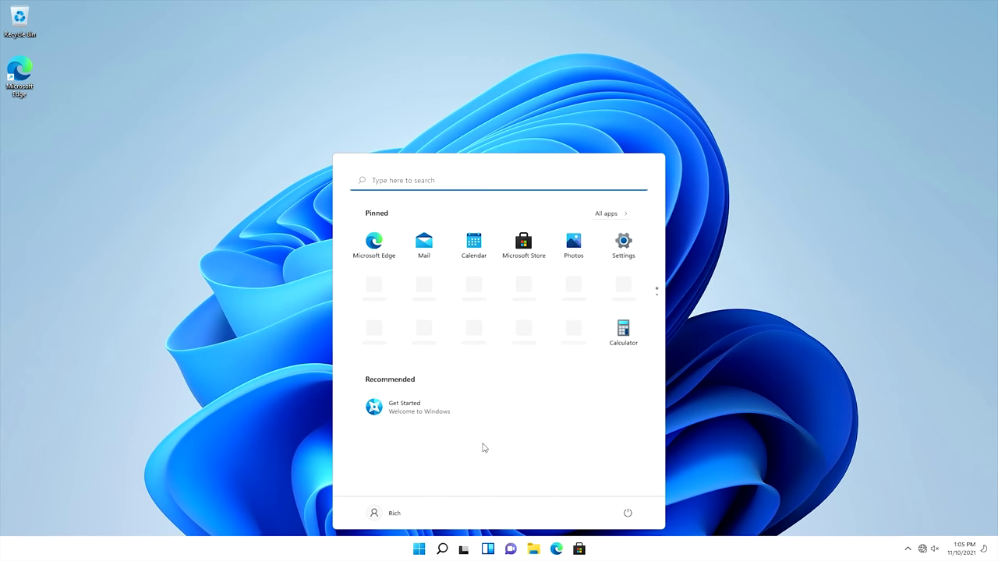
Step: In Settings, verify Windows 11 Home 21H2 under System > About, then check the Accounts page
{"action": "left_click", "coordinate": [623, 242]}
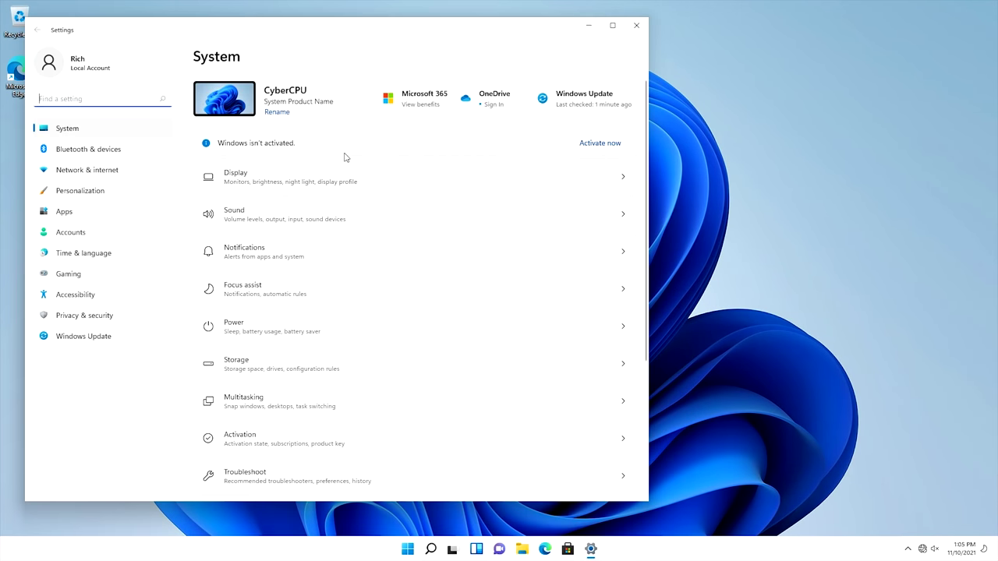
{"action": "scroll", "coordinate": [335, 252], "scroll_direction": "down", "scroll_amount": 5}
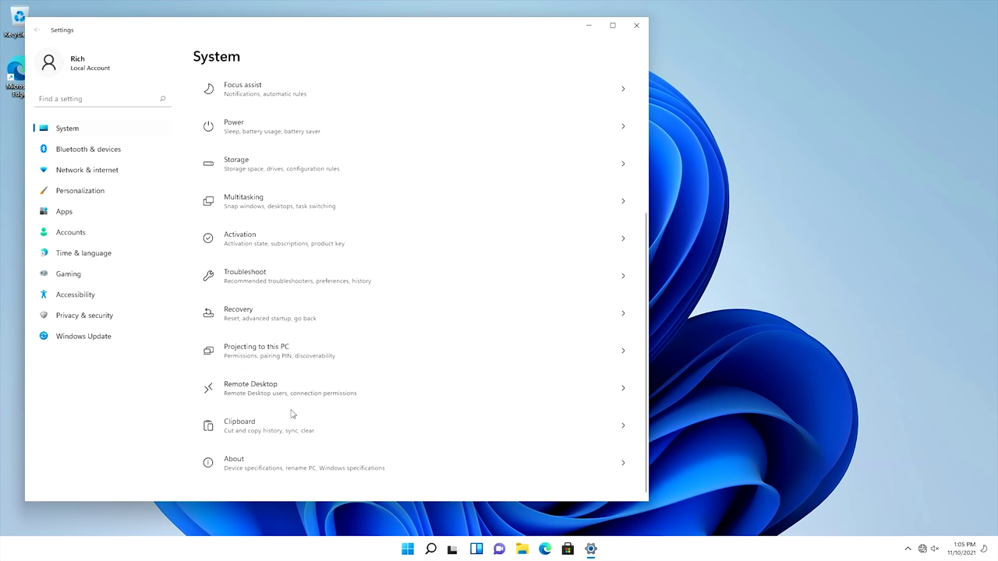
{"action": "left_click", "coordinate": [262, 458]}
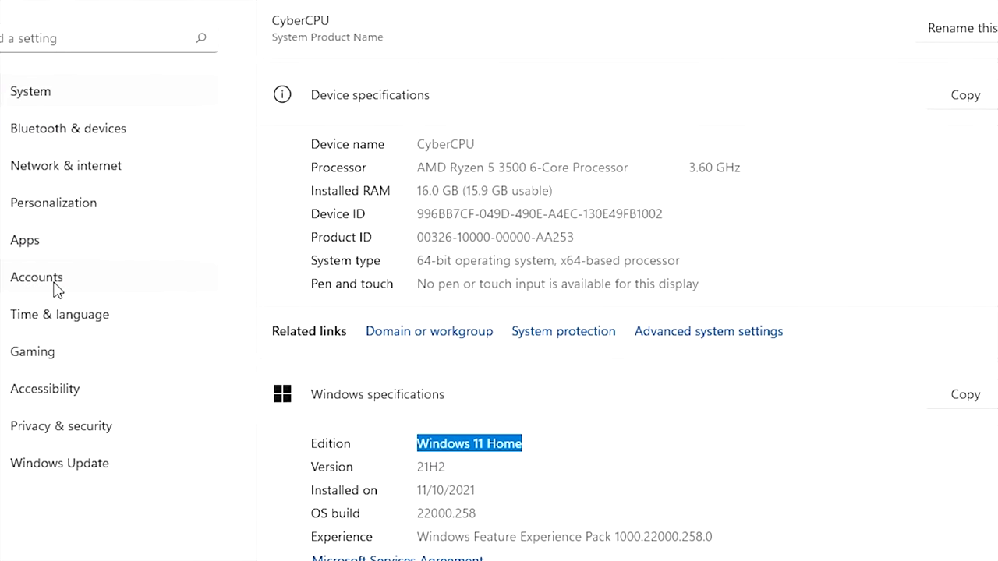
{"action": "left_click", "coordinate": [53, 285]}
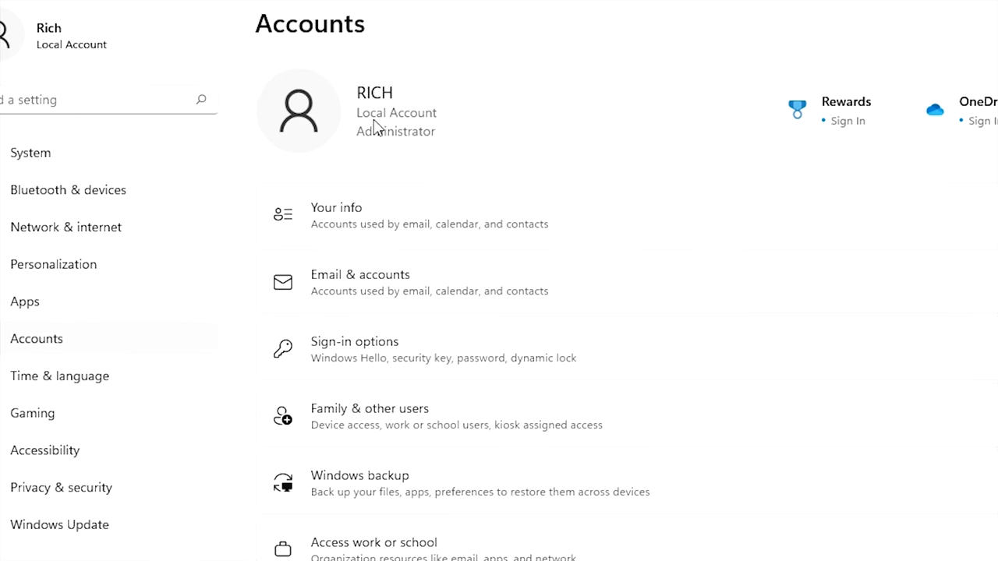